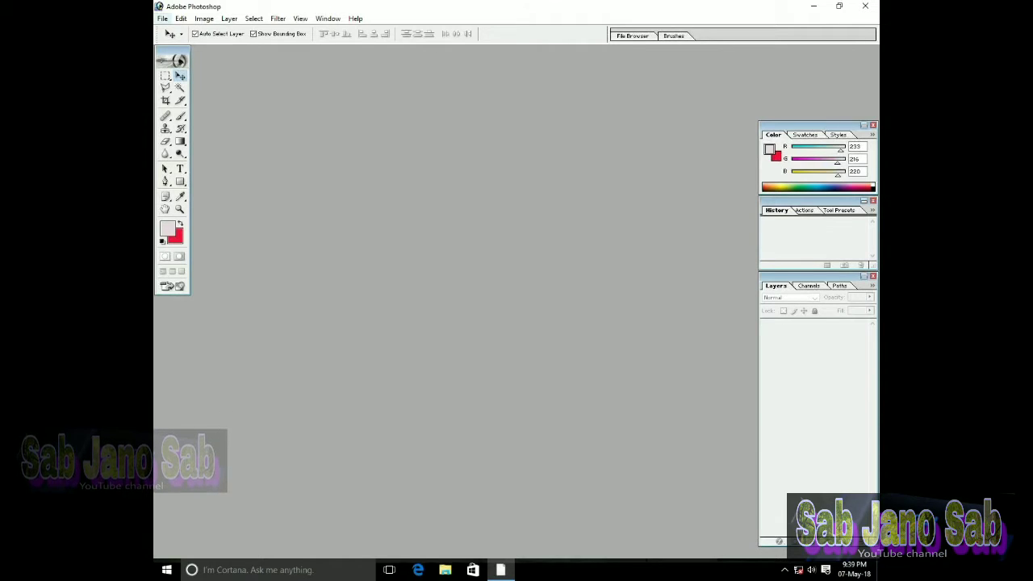
# Open the portrait JPEG of the man in the blue sweater from Pictures.
pyautogui.click(162, 18)
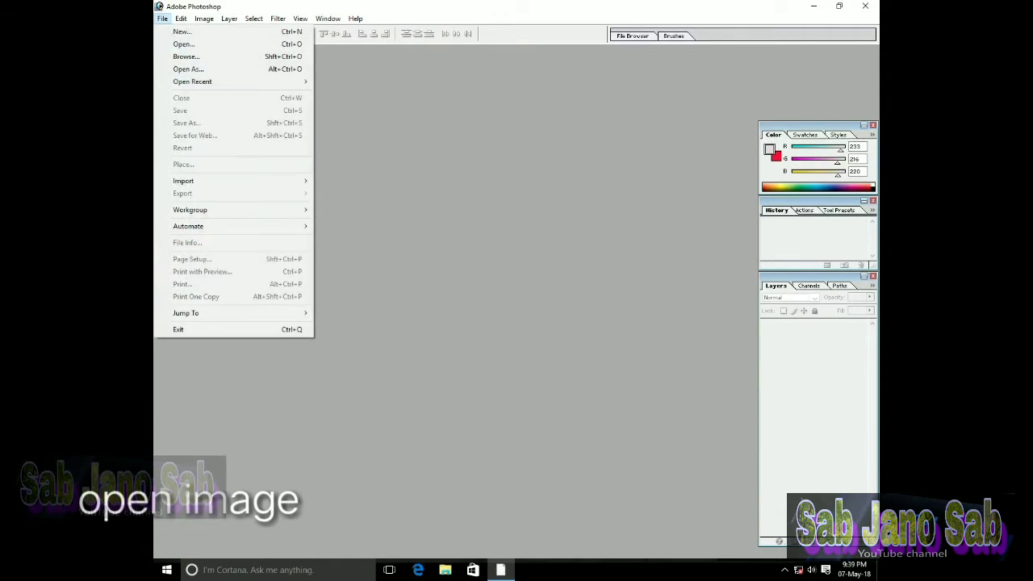
pyautogui.click(184, 44)
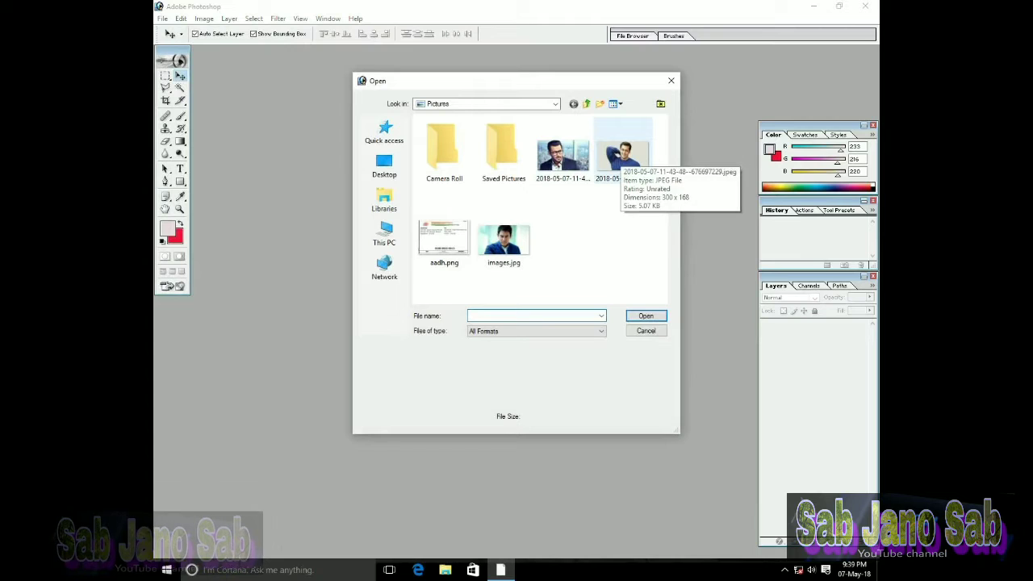
pyautogui.click(622, 155)
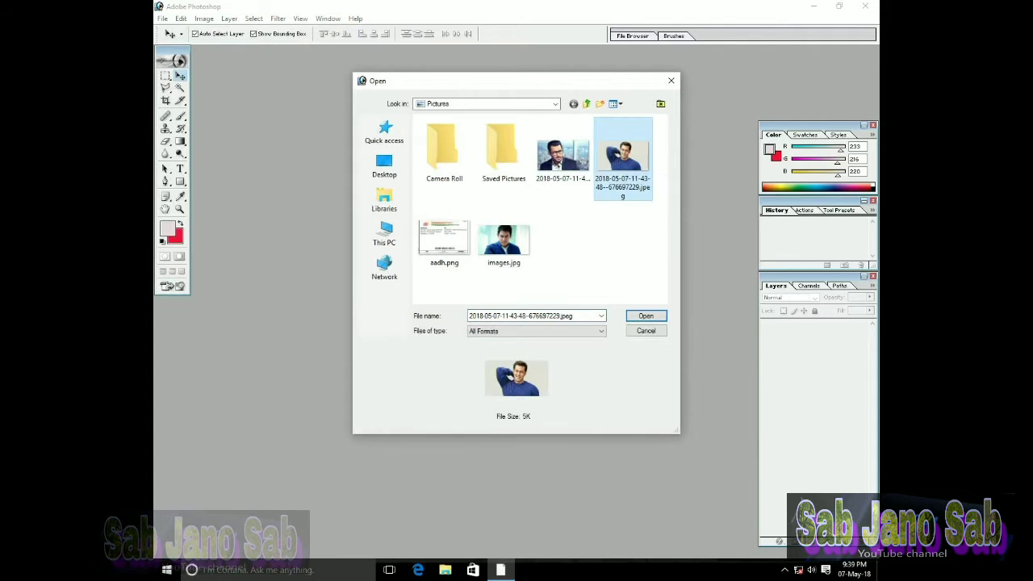
pyautogui.doubleClick(622, 155)
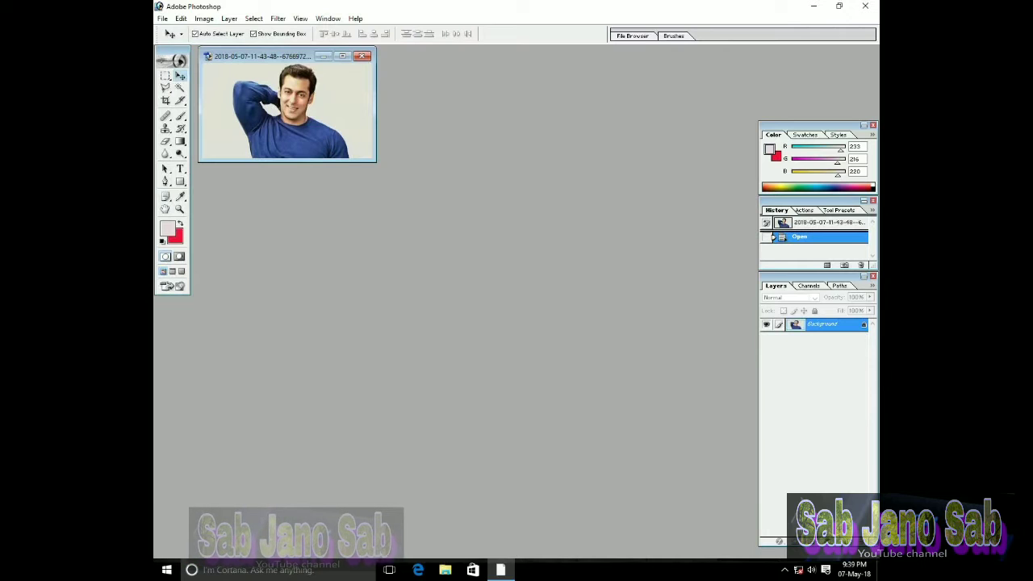
# Move and enlarge the photo window, then zoom the portrait to 133%.
pyautogui.moveTo(258, 56); pyautogui.dragTo(289, 144)
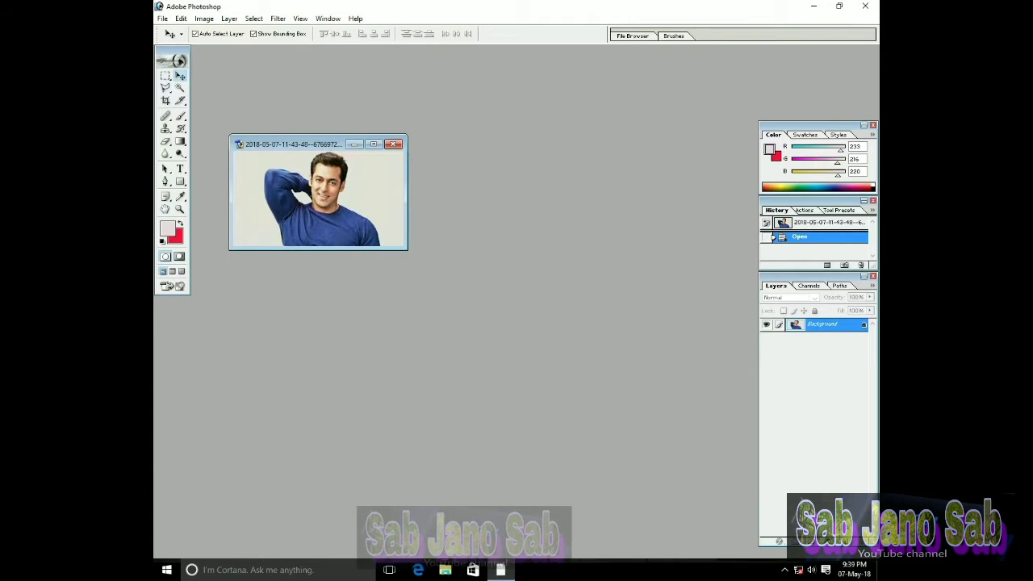
pyautogui.moveTo(407, 194); pyautogui.dragTo(476, 194)
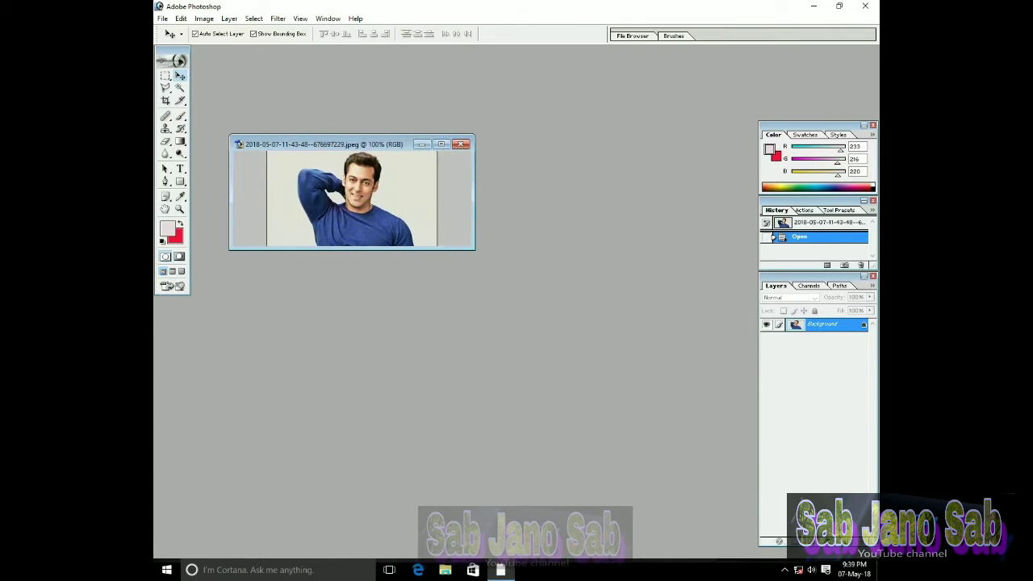
pyautogui.moveTo(352, 249); pyautogui.dragTo(352, 380)
pyautogui.hotkey('ctrl', '+')
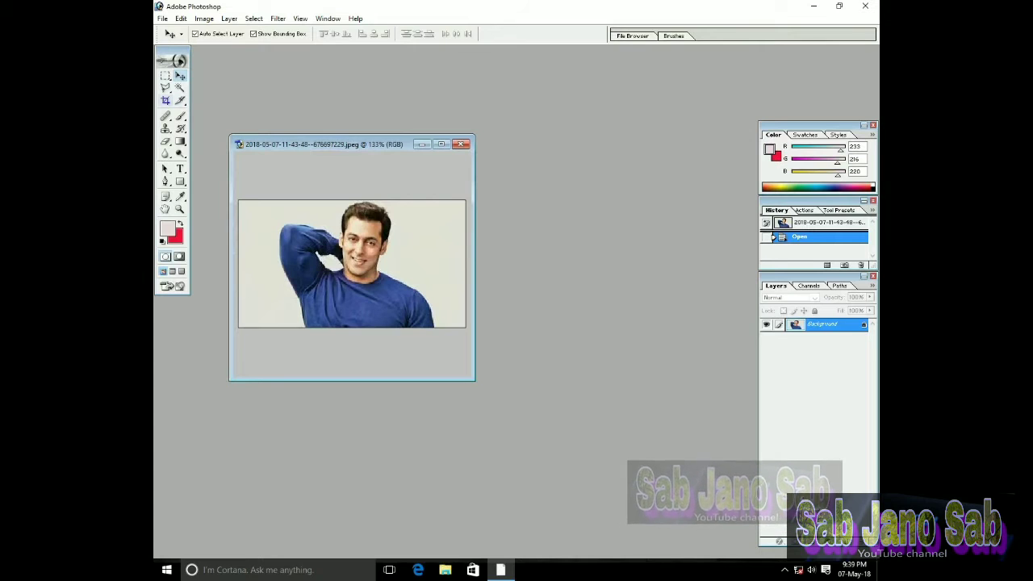
pyautogui.click(165, 101)
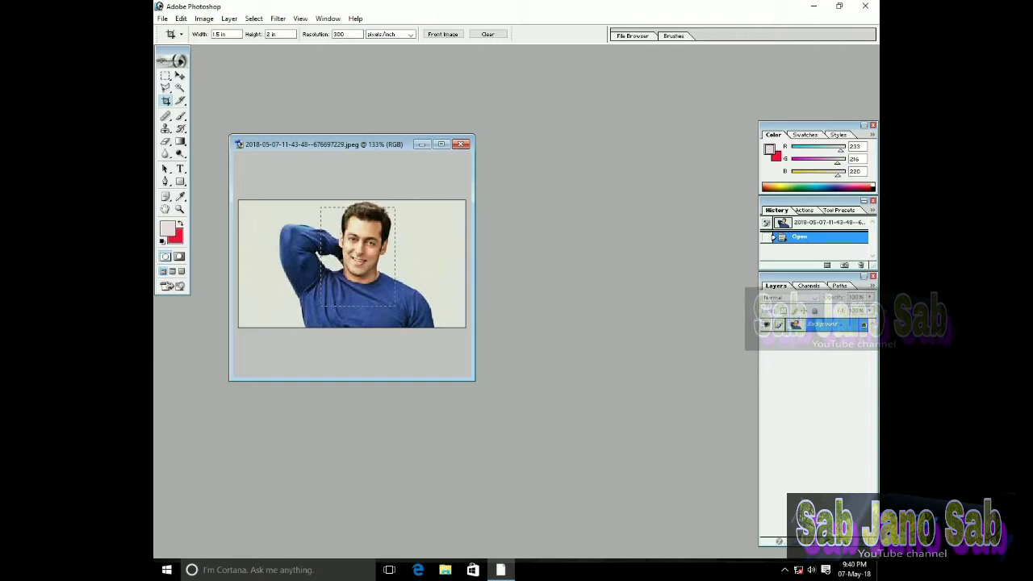
# Crop the portrait to a 1.5 × 2 in, 300 ppi area around the man's head and shoulders.
pyautogui.moveTo(398, 310); pyautogui.dragTo(399, 311)
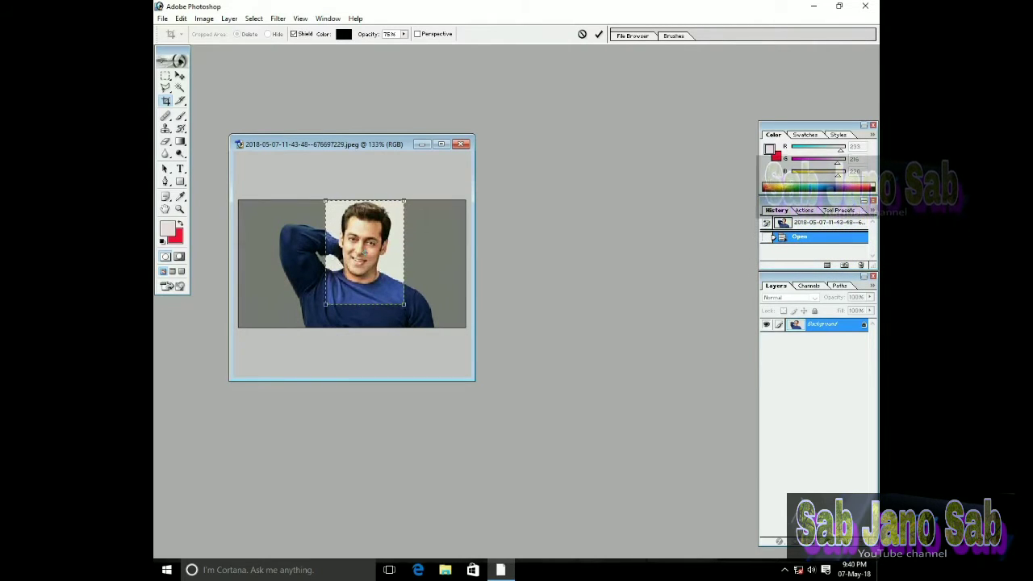
pyautogui.press('Return')
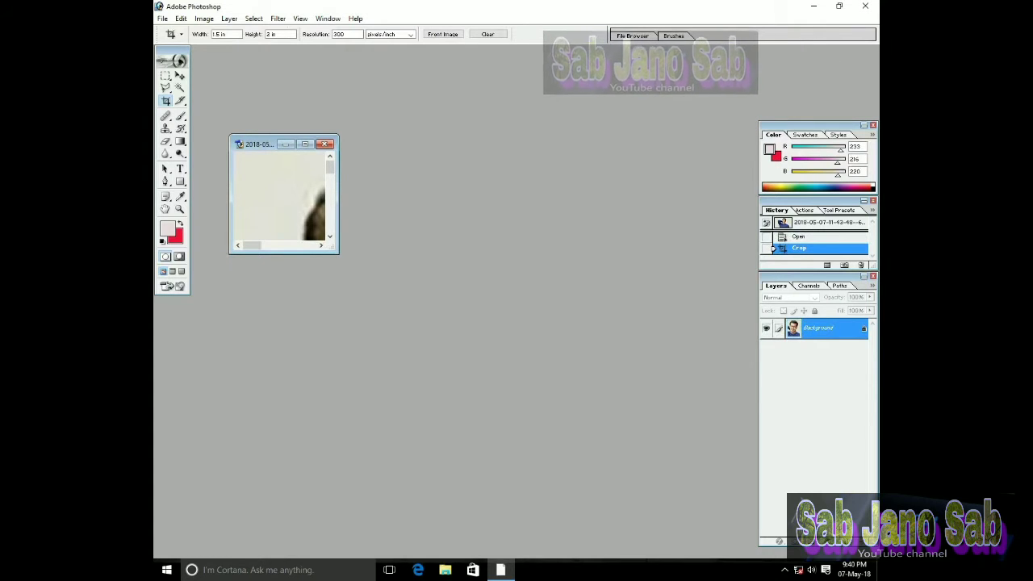
# Create a new white document named hh using the A4 preset, 210 × 297 mm at 300 ppi.
pyautogui.click(162, 18)
pyautogui.click(162, 18)
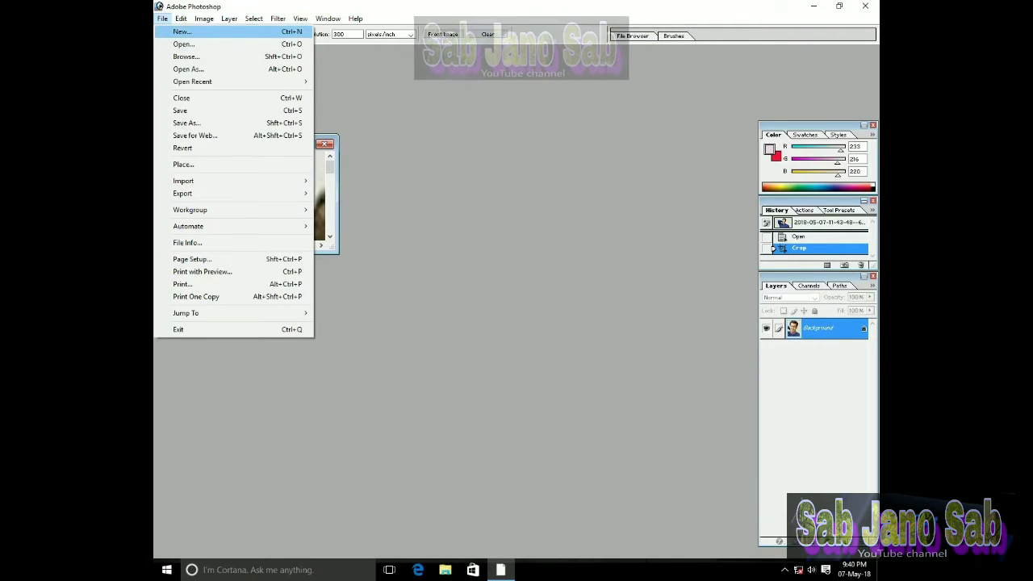
pyautogui.click(181, 31)
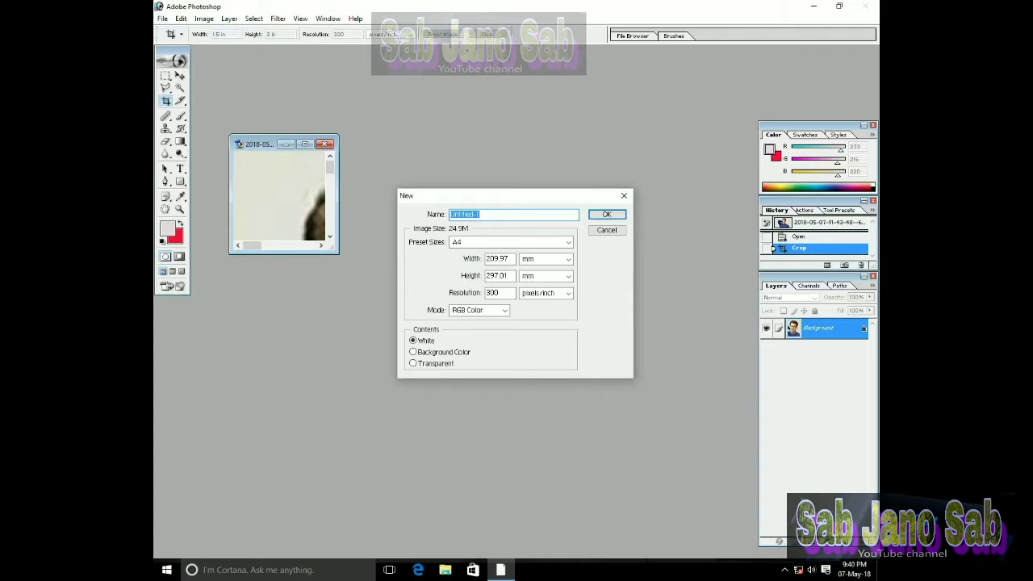
pyautogui.press('End')
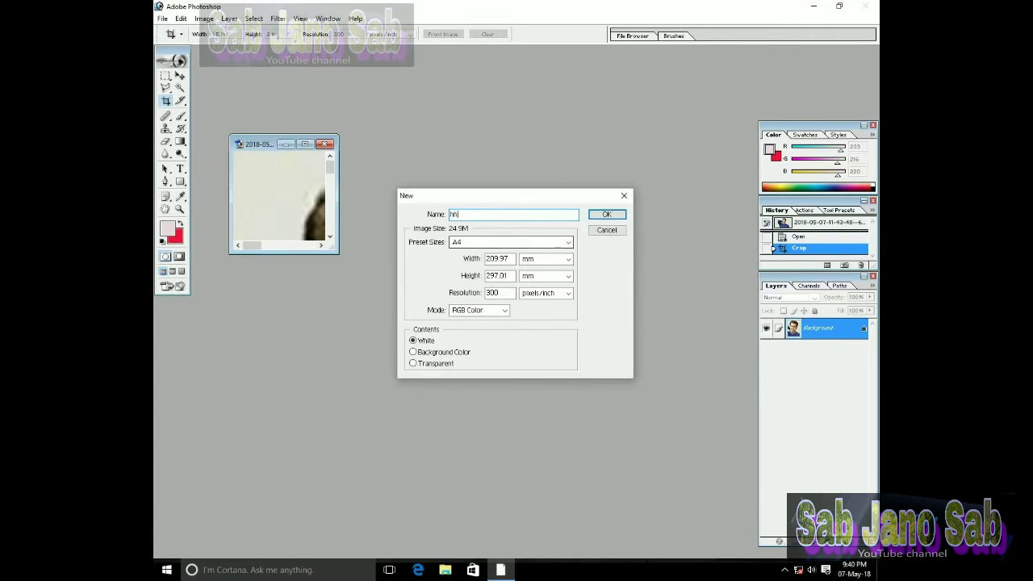
pyautogui.press('Tab')
pyautogui.hotkey('alt', 'Down')
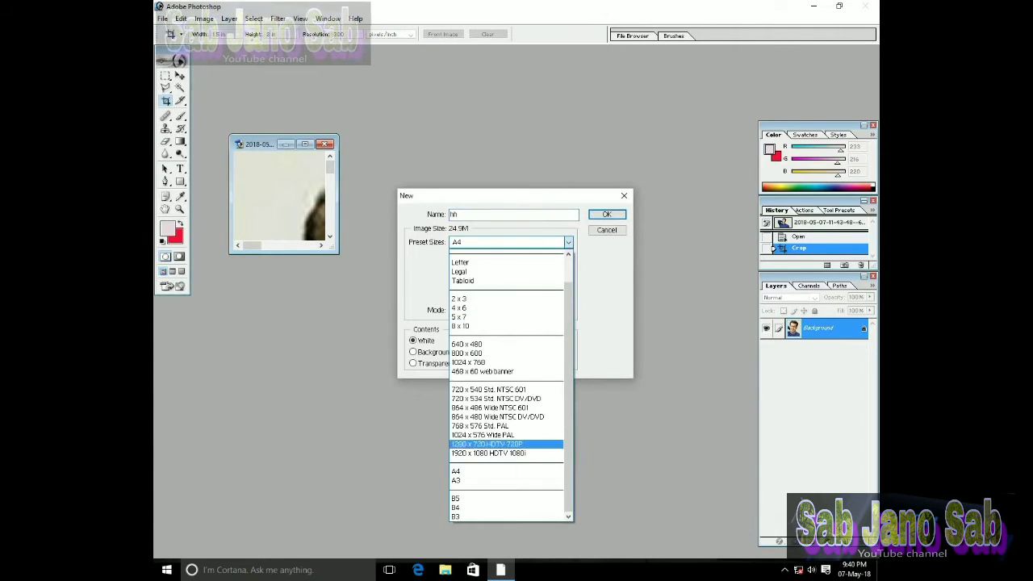
pyautogui.press('Return')
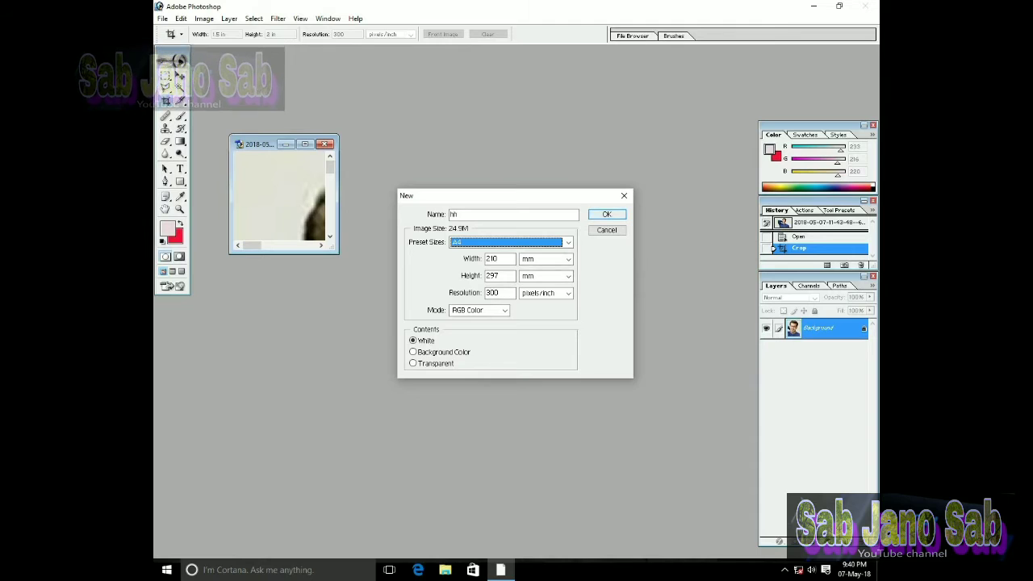
pyautogui.press('Return')
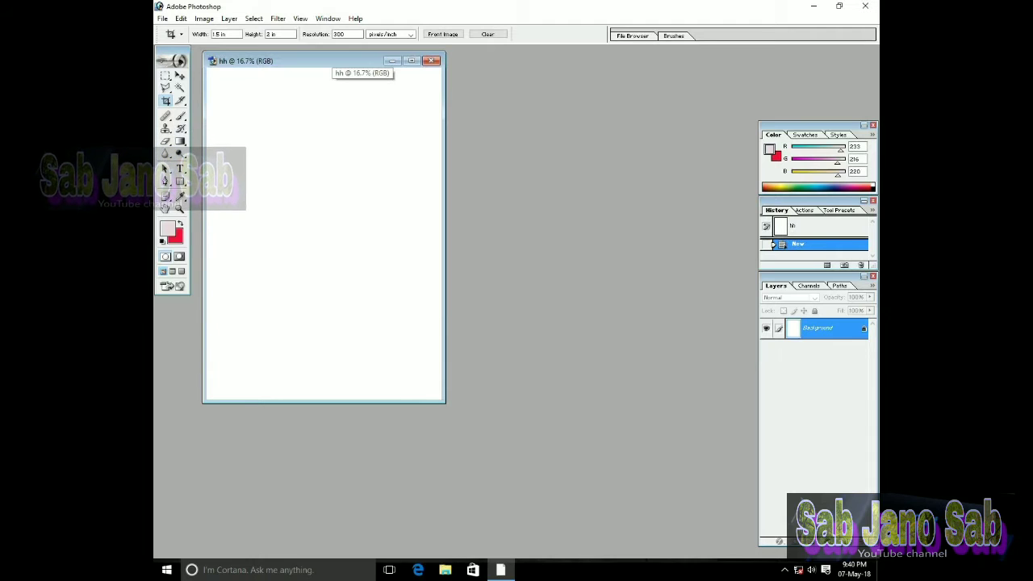
# Drag the cropped portrait onto the hh page and position it near the top-left.
pyautogui.moveTo(335, 61); pyautogui.dragTo(526, 106)
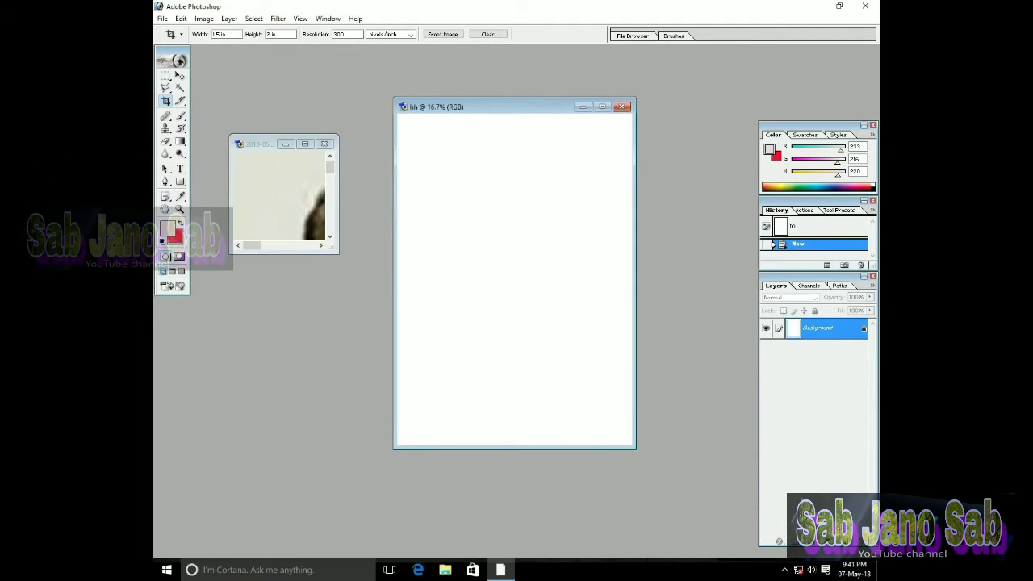
pyautogui.hotkey('ctrl', 'Tab')
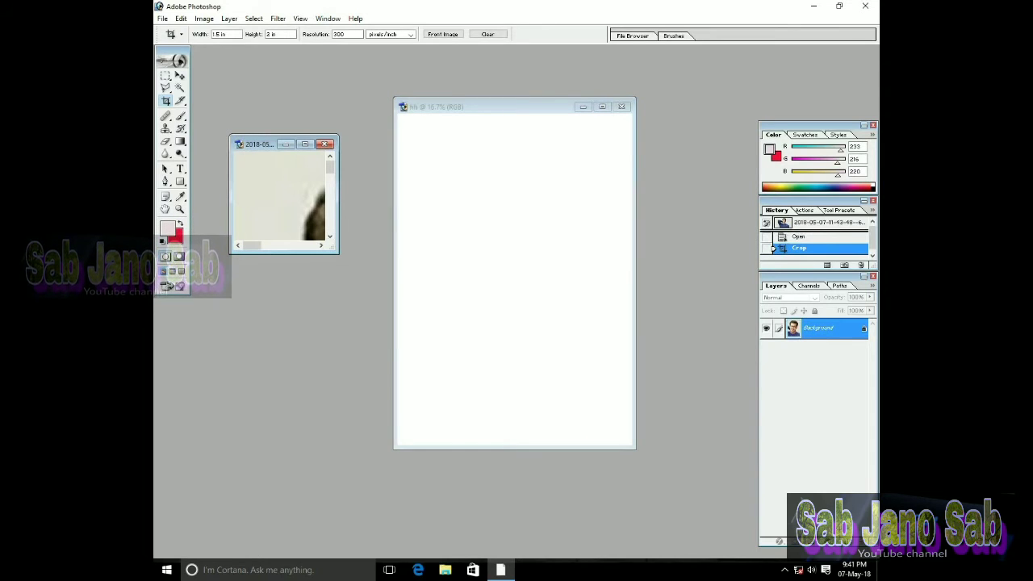
pyautogui.press('v')
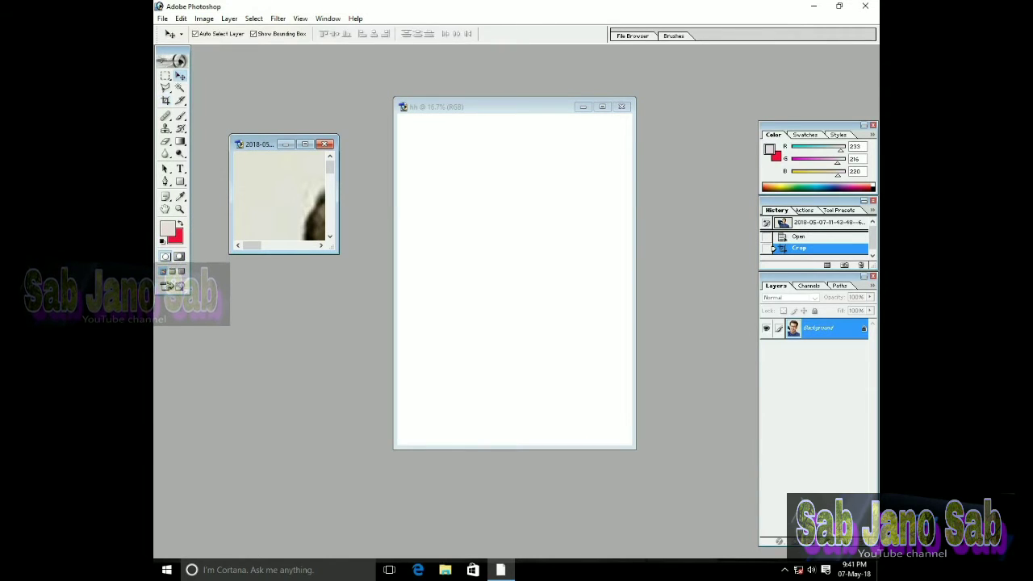
pyautogui.hscroll(3, 279, 194)
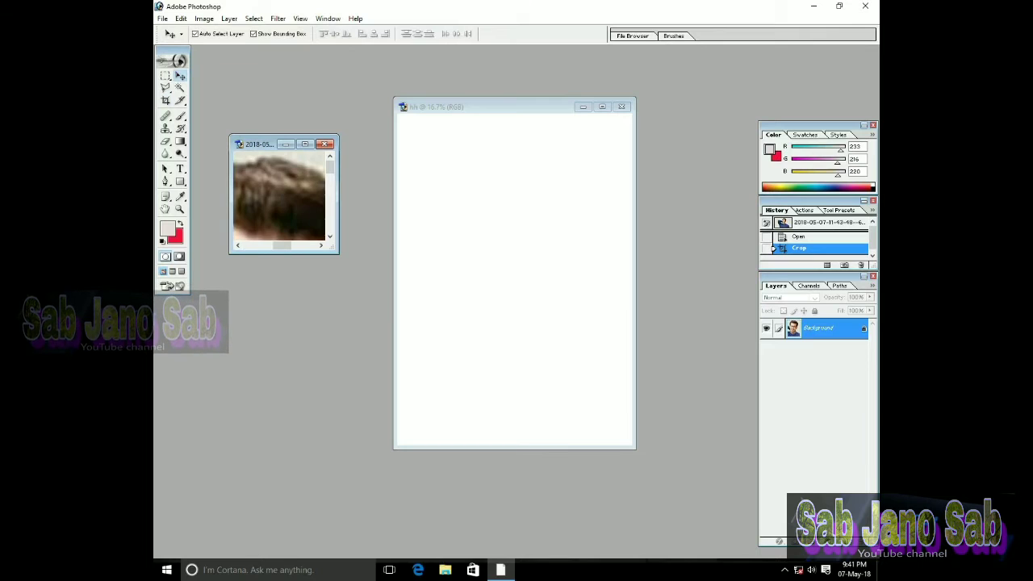
pyautogui.moveTo(279, 194); pyautogui.dragTo(457, 164)
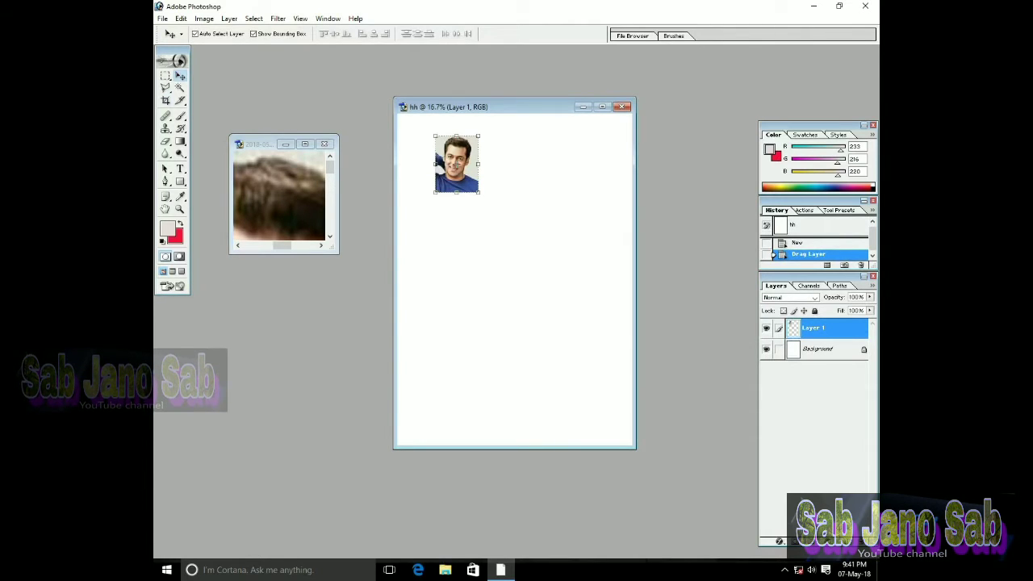
pyautogui.moveTo(456, 164); pyautogui.dragTo(430, 151)
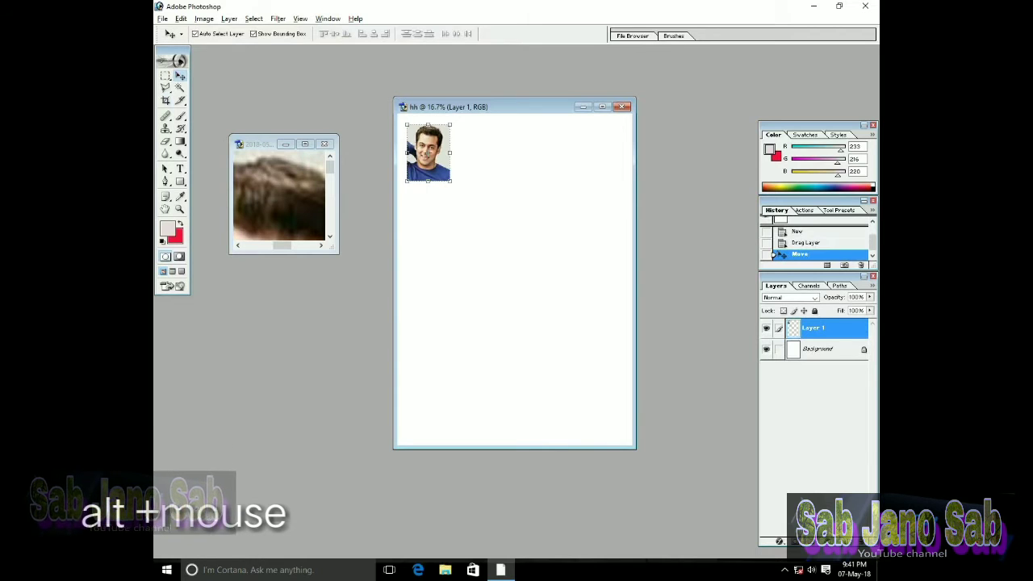
# Alt-drag three copies to complete a top row of four, select Background, and maximize the window.
pyautogui.moveTo(428, 154); pyautogui.dragTo(481, 154)
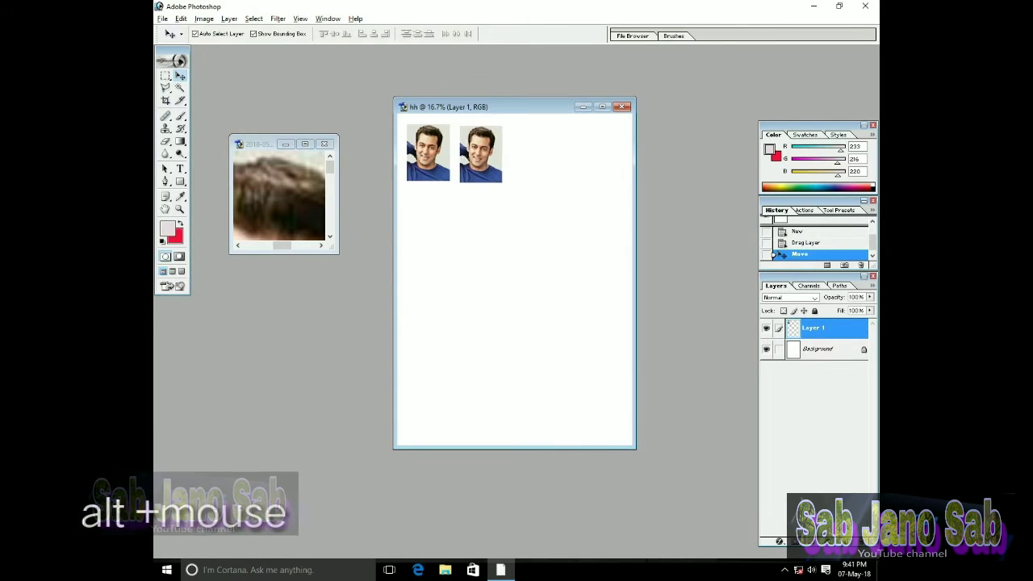
pyautogui.moveTo(482, 154); pyautogui.dragTo(524, 153)
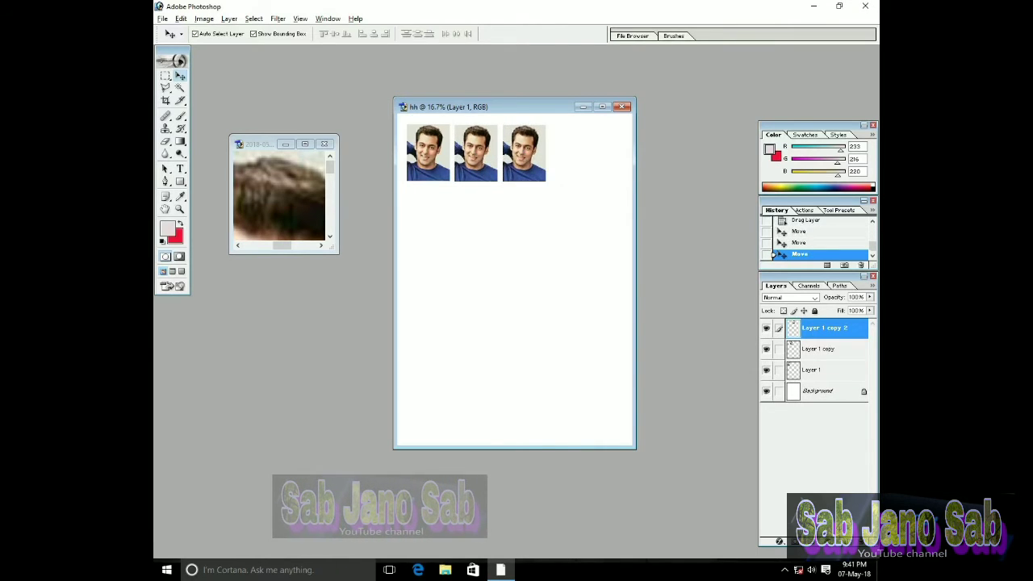
pyautogui.keyDown('alt'); pyautogui.moveTo(524, 154); pyautogui.dragTo(575, 154); pyautogui.keyUp('alt')
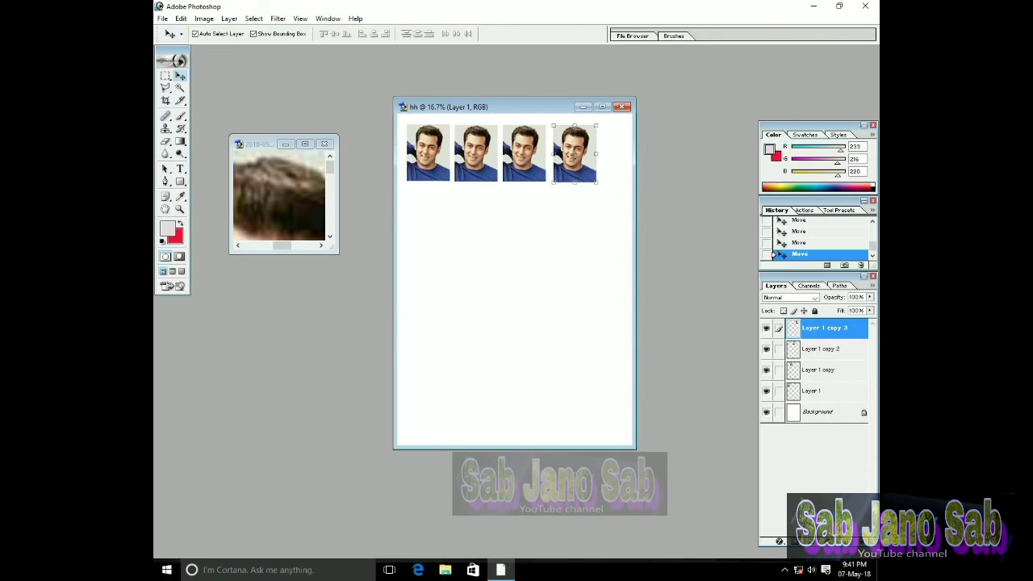
pyautogui.click(823, 411)
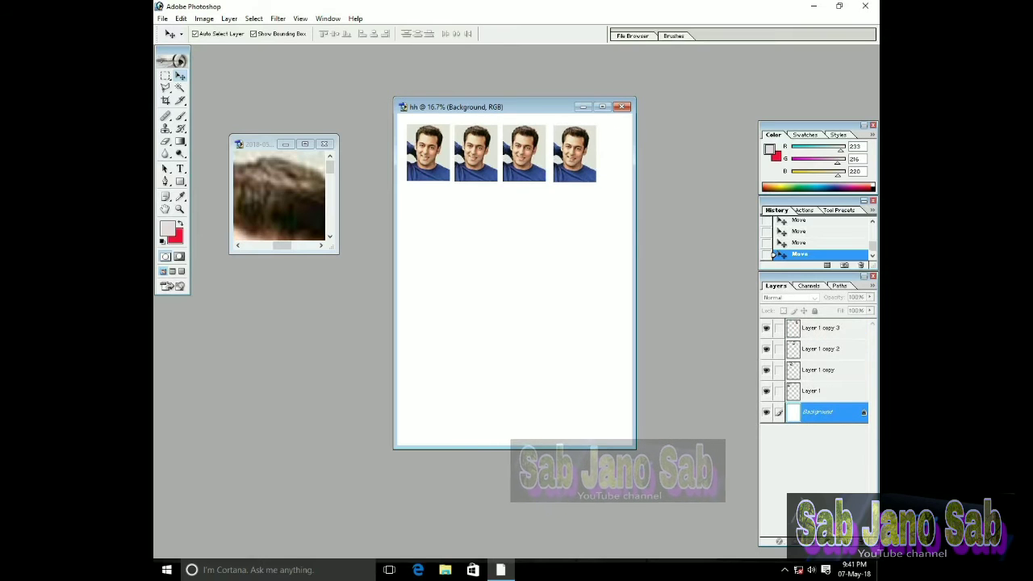
pyautogui.click(602, 107)
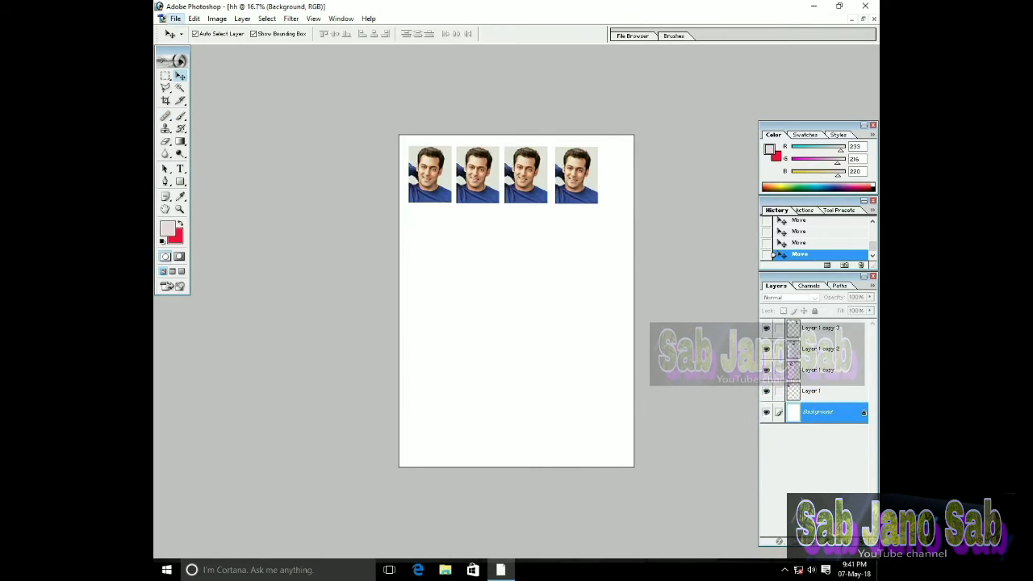
pyautogui.click(175, 18)
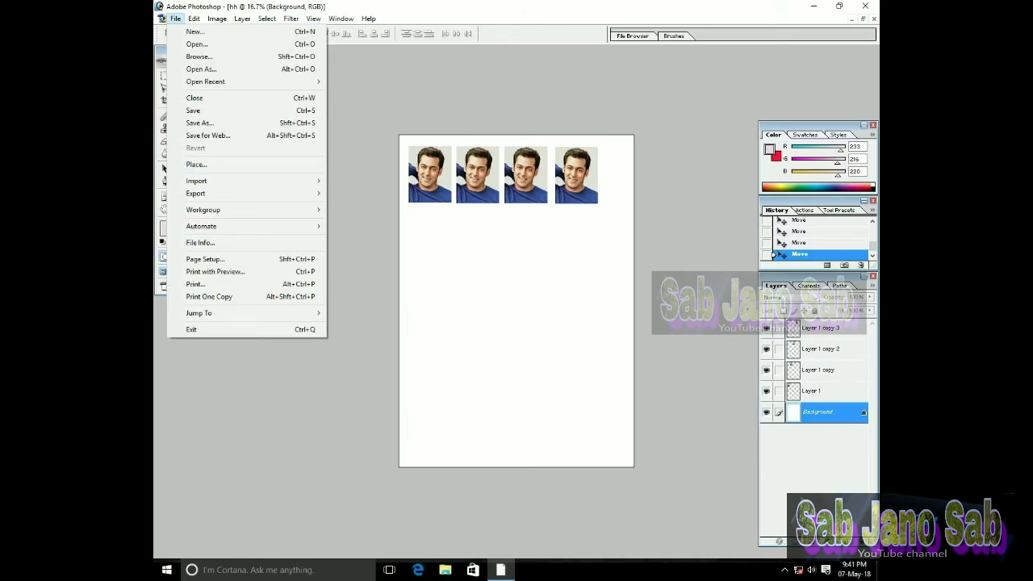
pyautogui.click(214, 272)
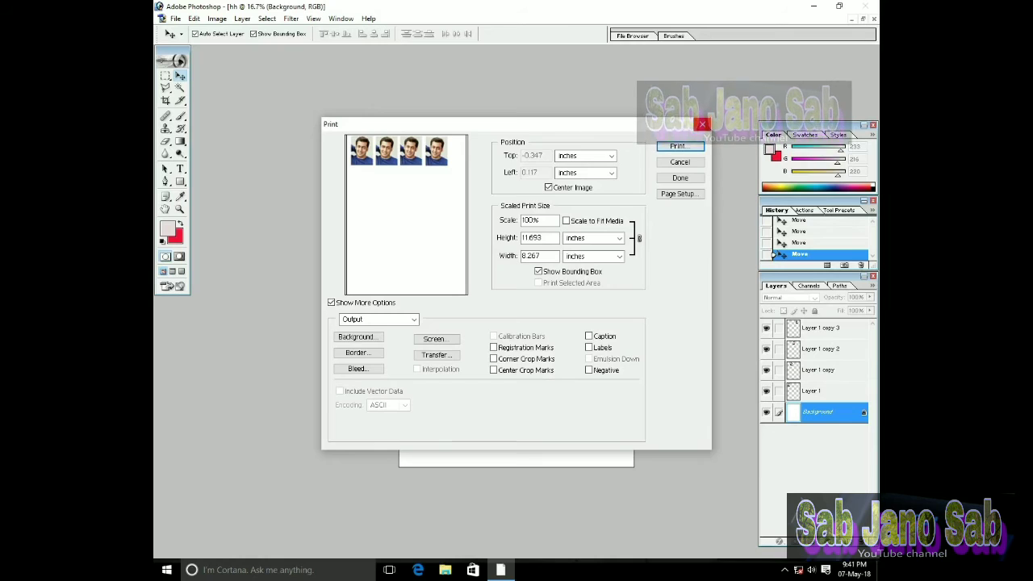
pyautogui.press('Escape')
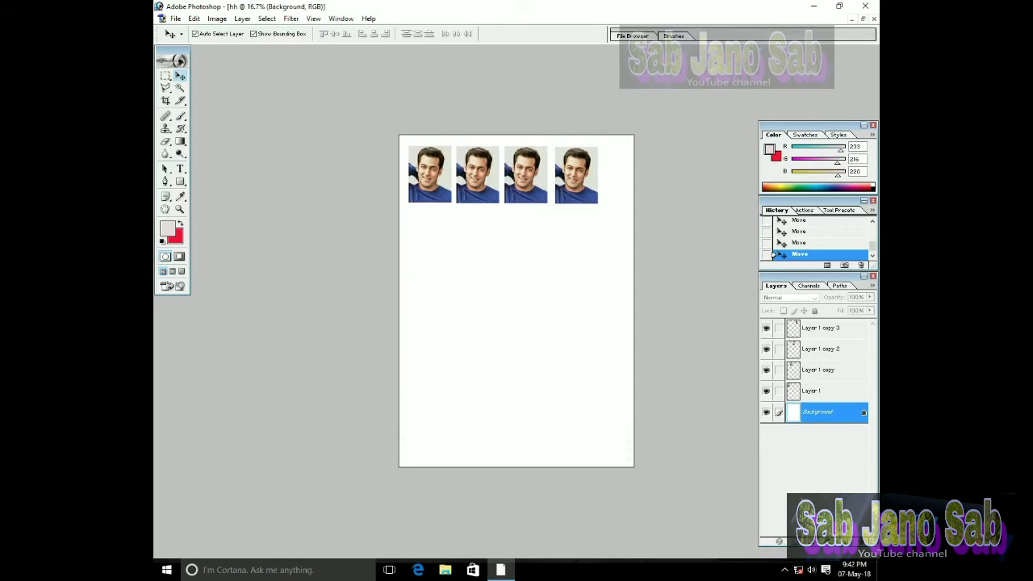
# Alt-drag portrait copies into a second row of four below the first, then select Background.
pyautogui.moveTo(429, 174); pyautogui.dragTo(431, 238)
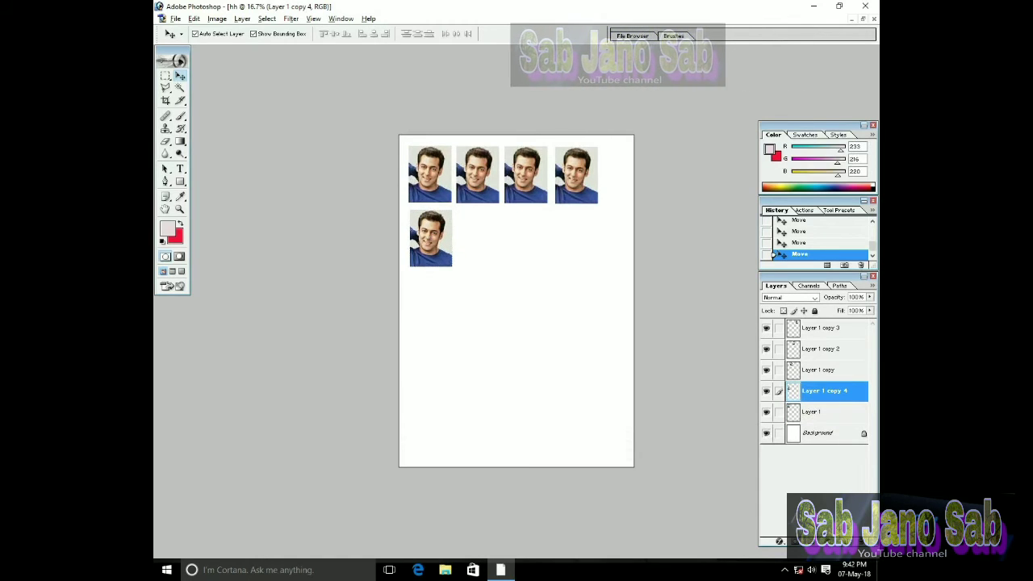
pyautogui.moveTo(430, 238); pyautogui.dragTo(527, 238)
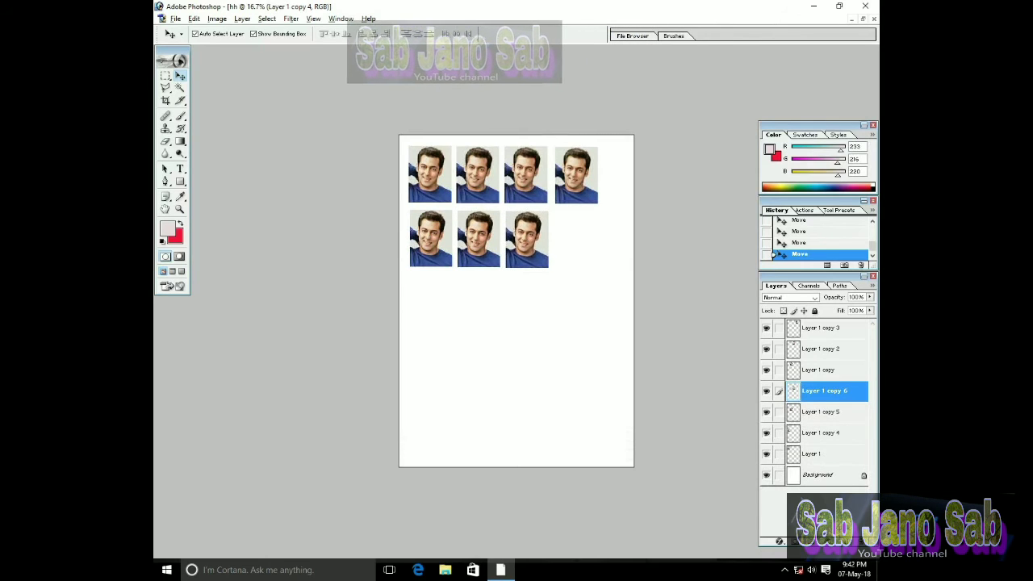
pyautogui.moveTo(526, 239); pyautogui.dragTo(578, 239)
pyautogui.click(819, 496)
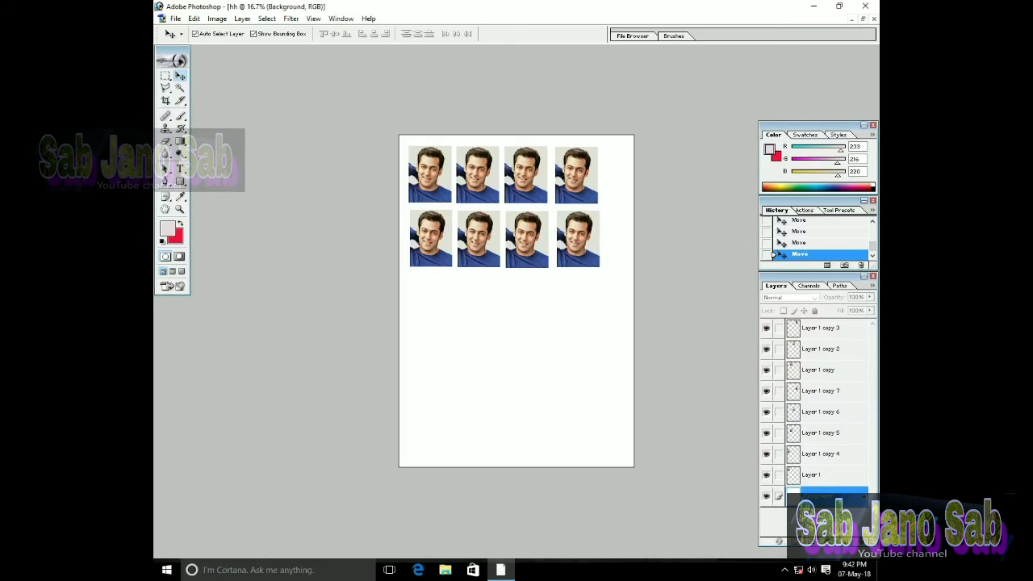
# Save the eight-portrait page to the Desktop as hh.psd in Photoshop format.
pyautogui.hotkey('alt', 'f')
pyautogui.press('Down')
pyautogui.press('Down')
pyautogui.press('Down')
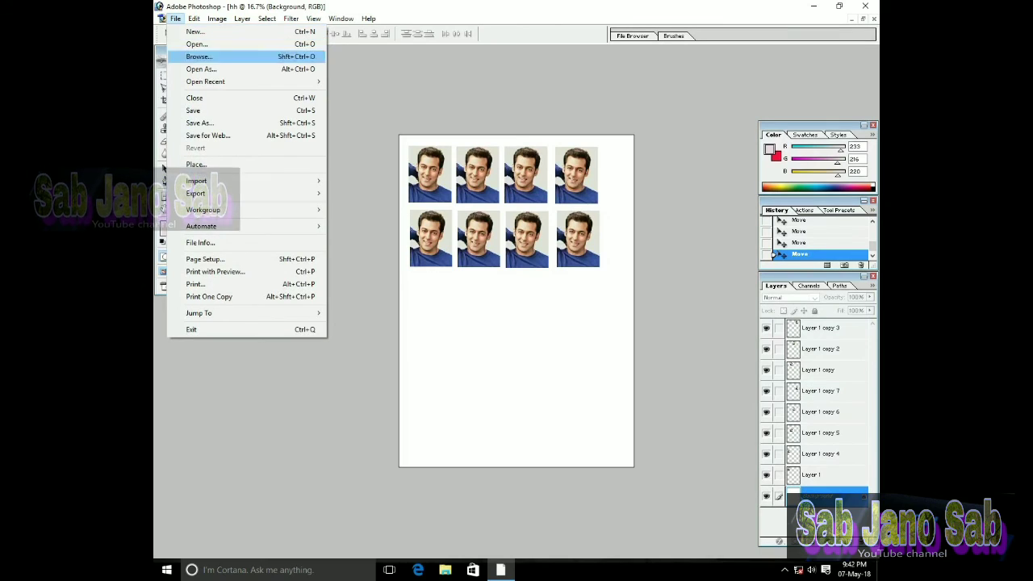
pyautogui.press('Down')
pyautogui.press('Down')
pyautogui.press('Down')
pyautogui.press('Return')
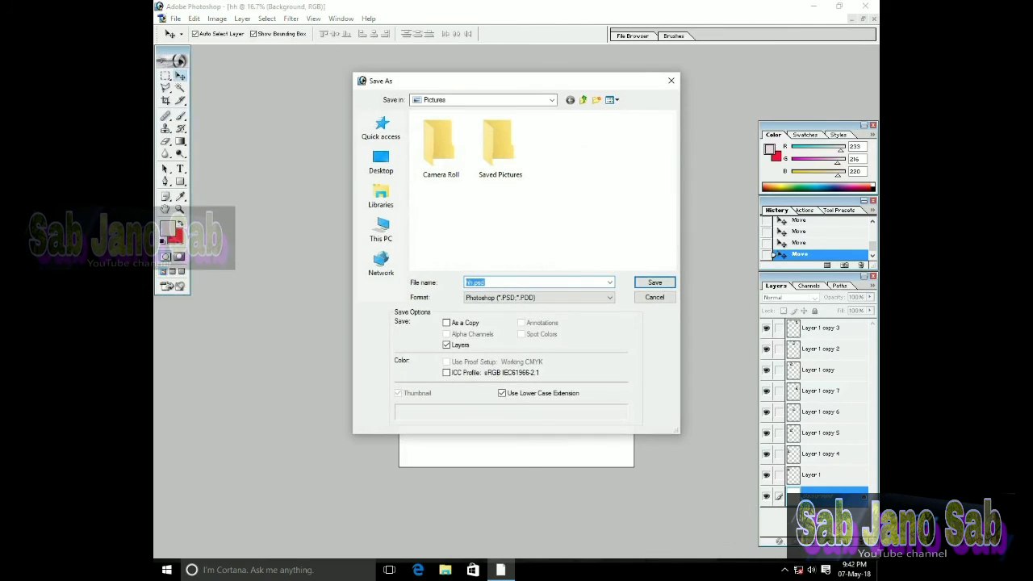
pyautogui.click(381, 162)
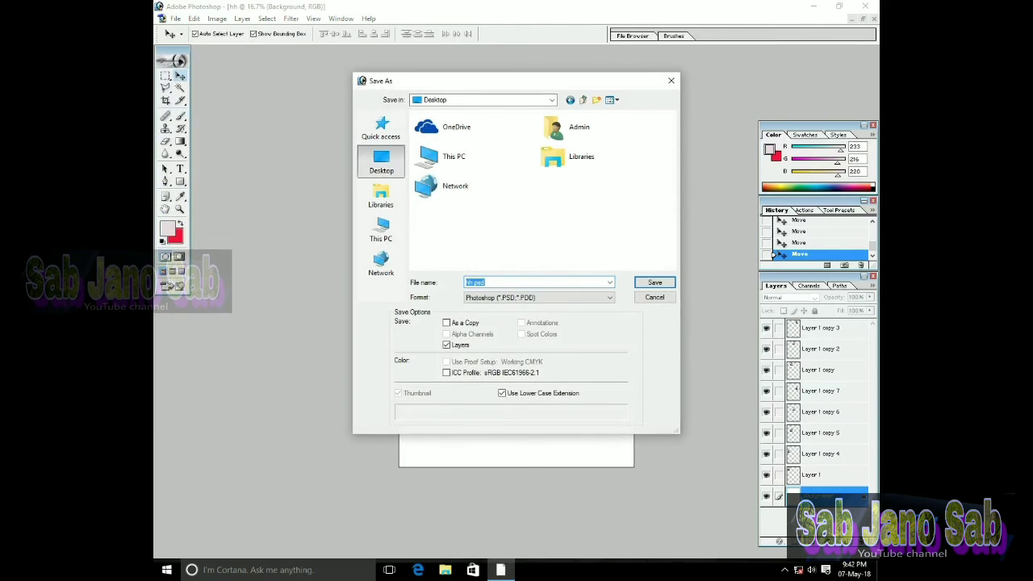
pyautogui.press('Return')
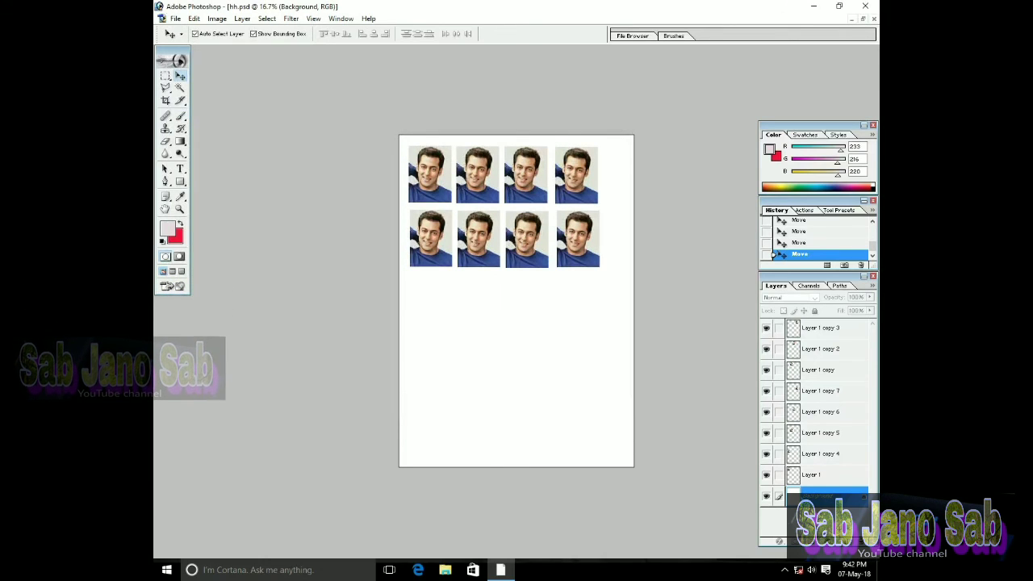
# Close hh.psd and the unsaved cropped photo, then reopen hh.psd from the Desktop in Photoshop.
pyautogui.click(865, 6)
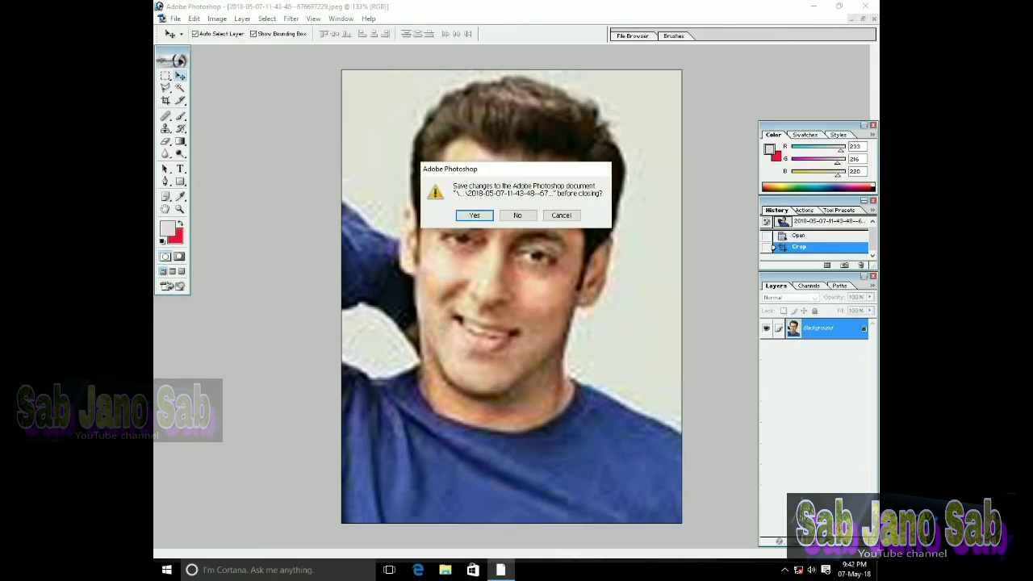
pyautogui.click(518, 215)
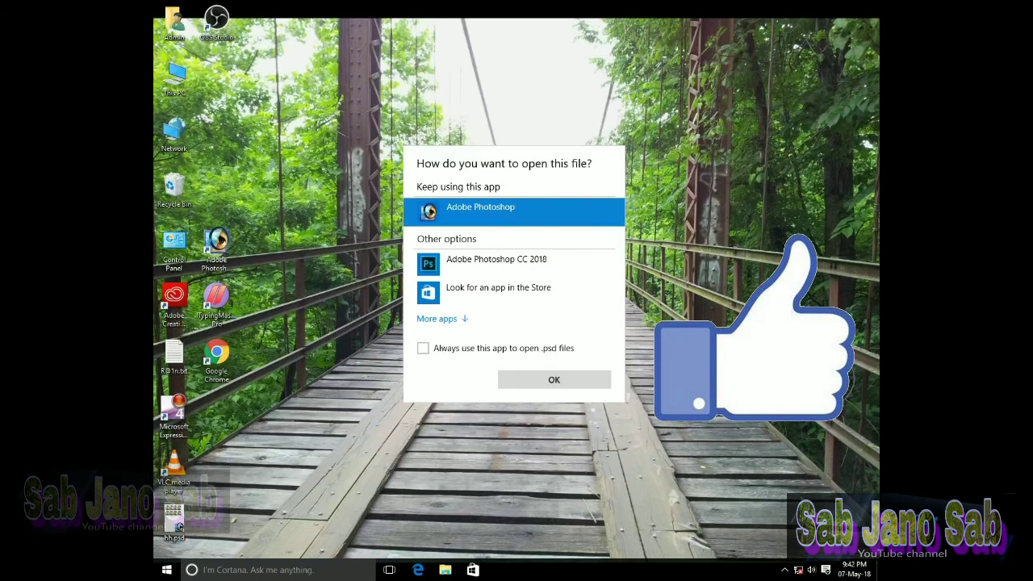
pyautogui.press('Return')
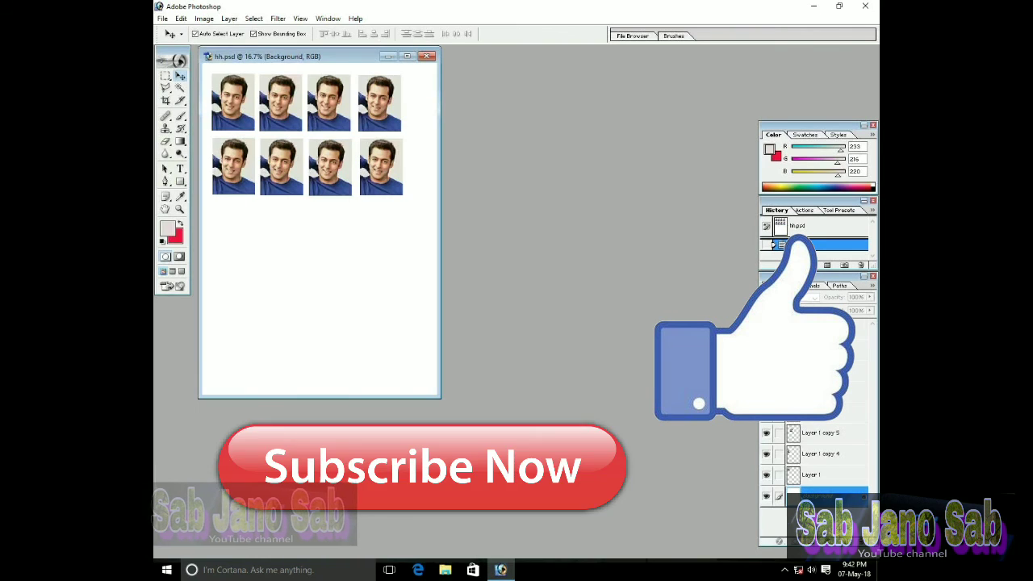
pyautogui.moveTo(381, 56); pyautogui.dragTo(495, 107)
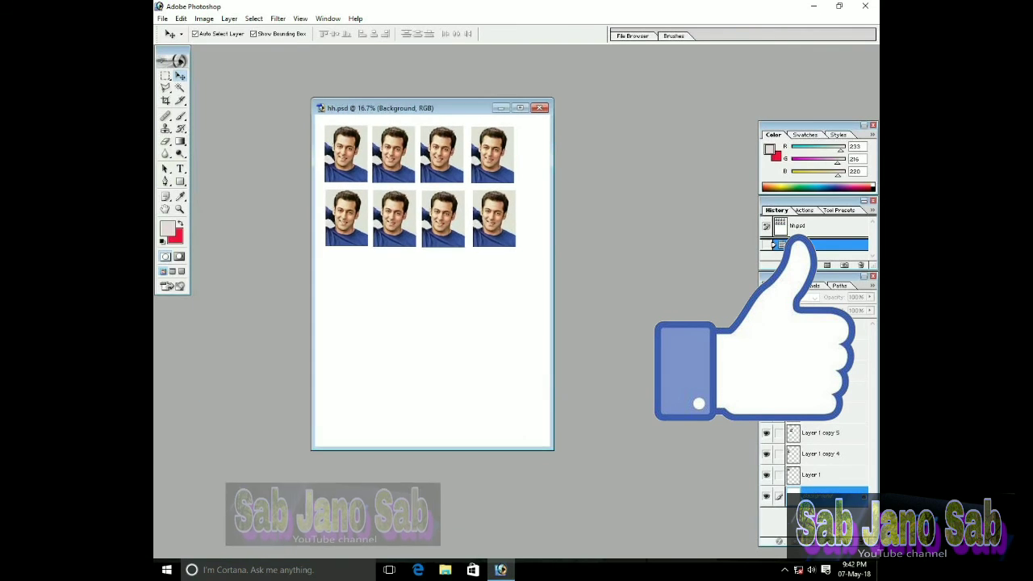